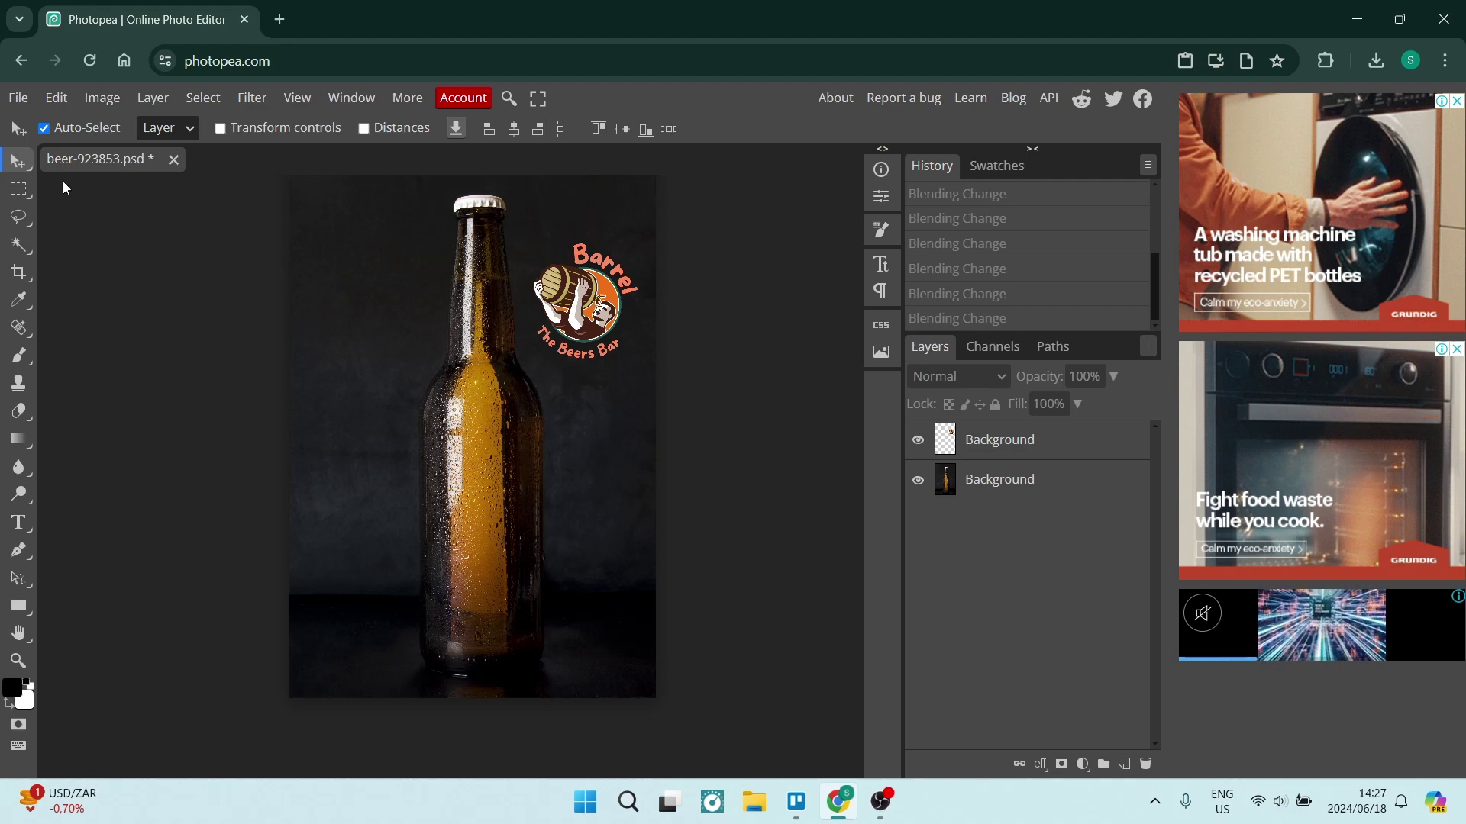
pyautogui.click(21, 107)
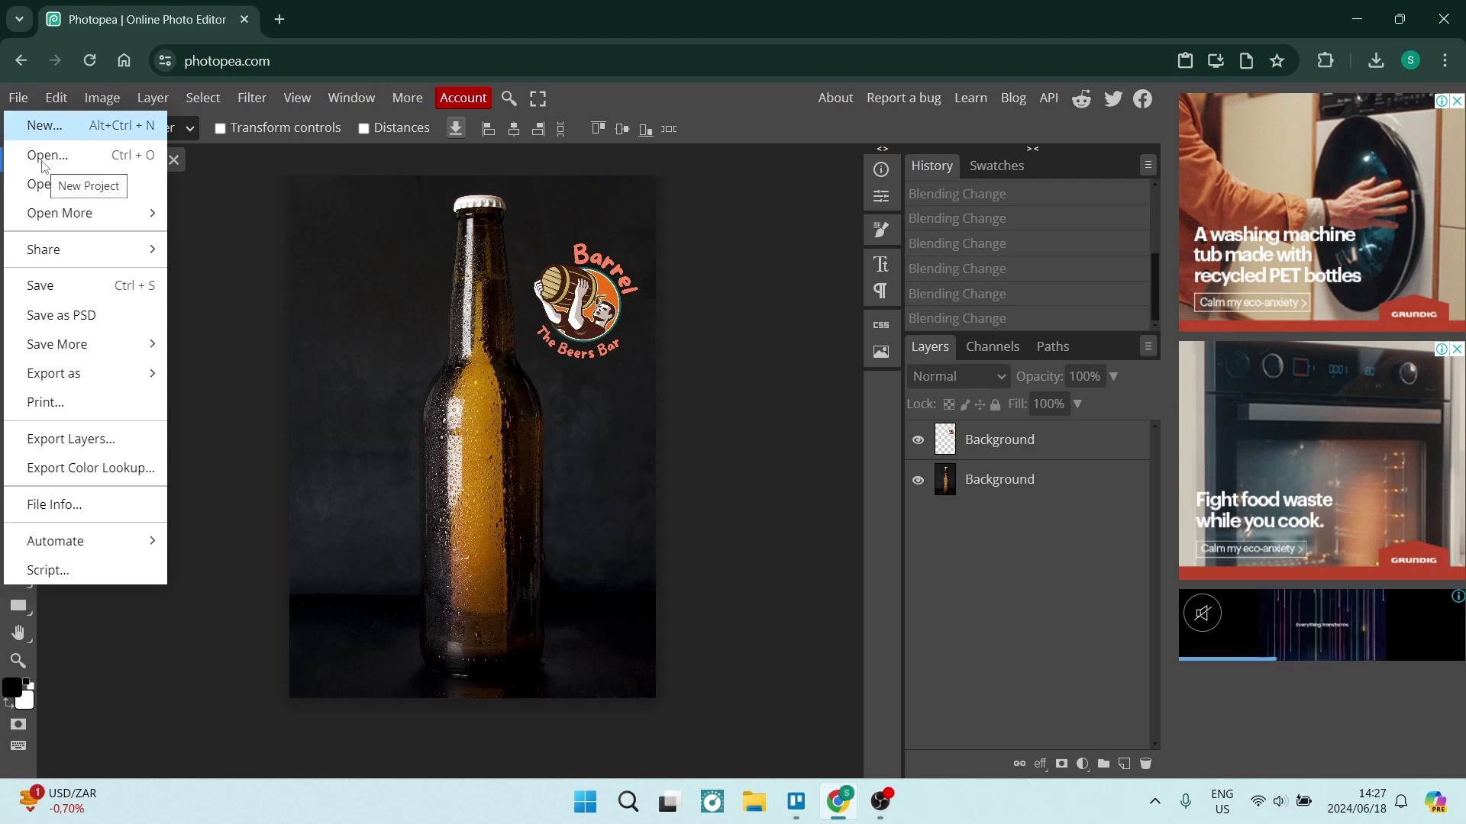
pyautogui.click(218, 239)
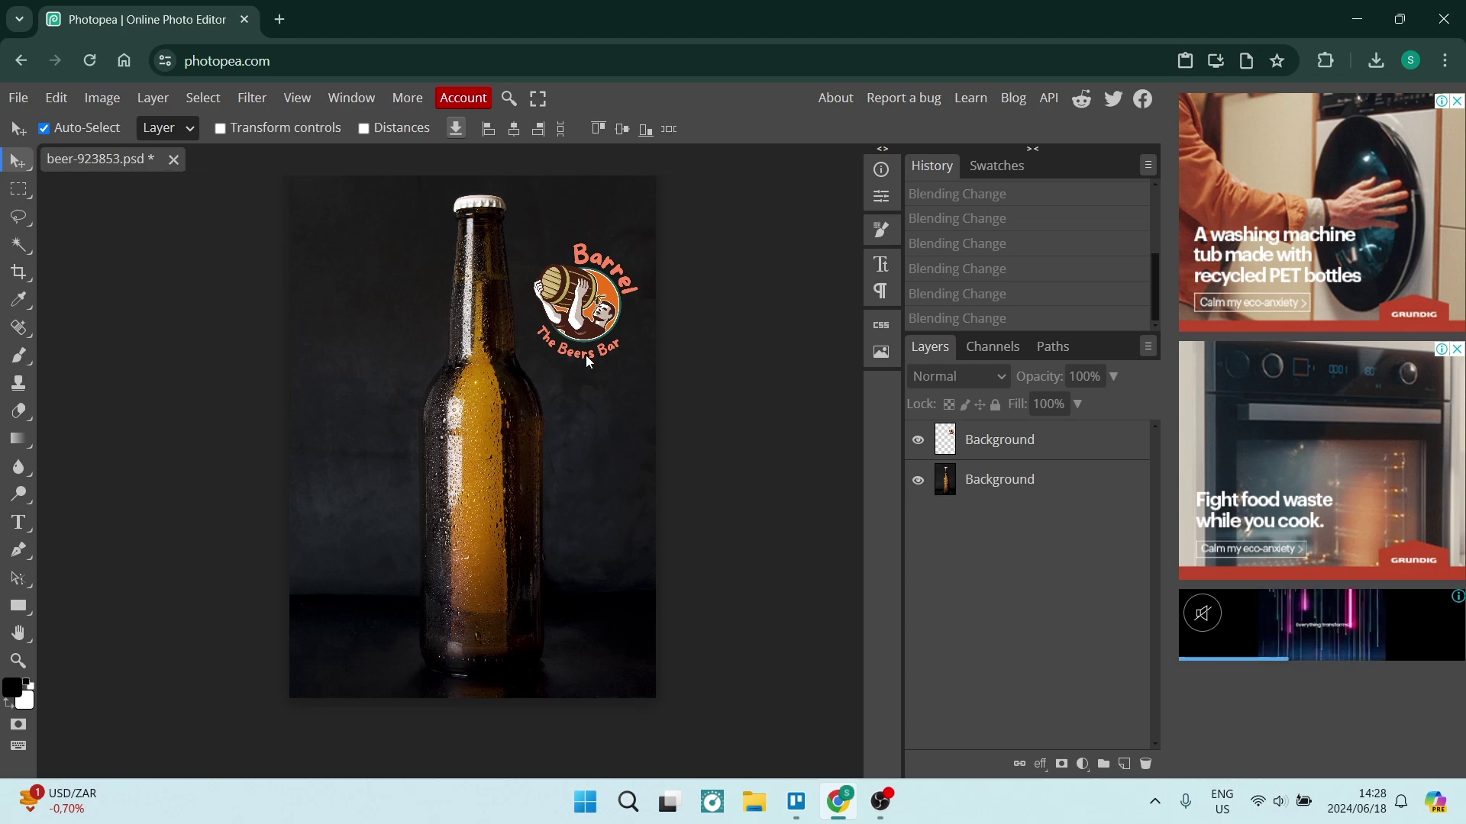
# - Select the Barrel logo layer and drag the logo from the top right onto the bottle's centre
pyautogui.click(1016, 439)
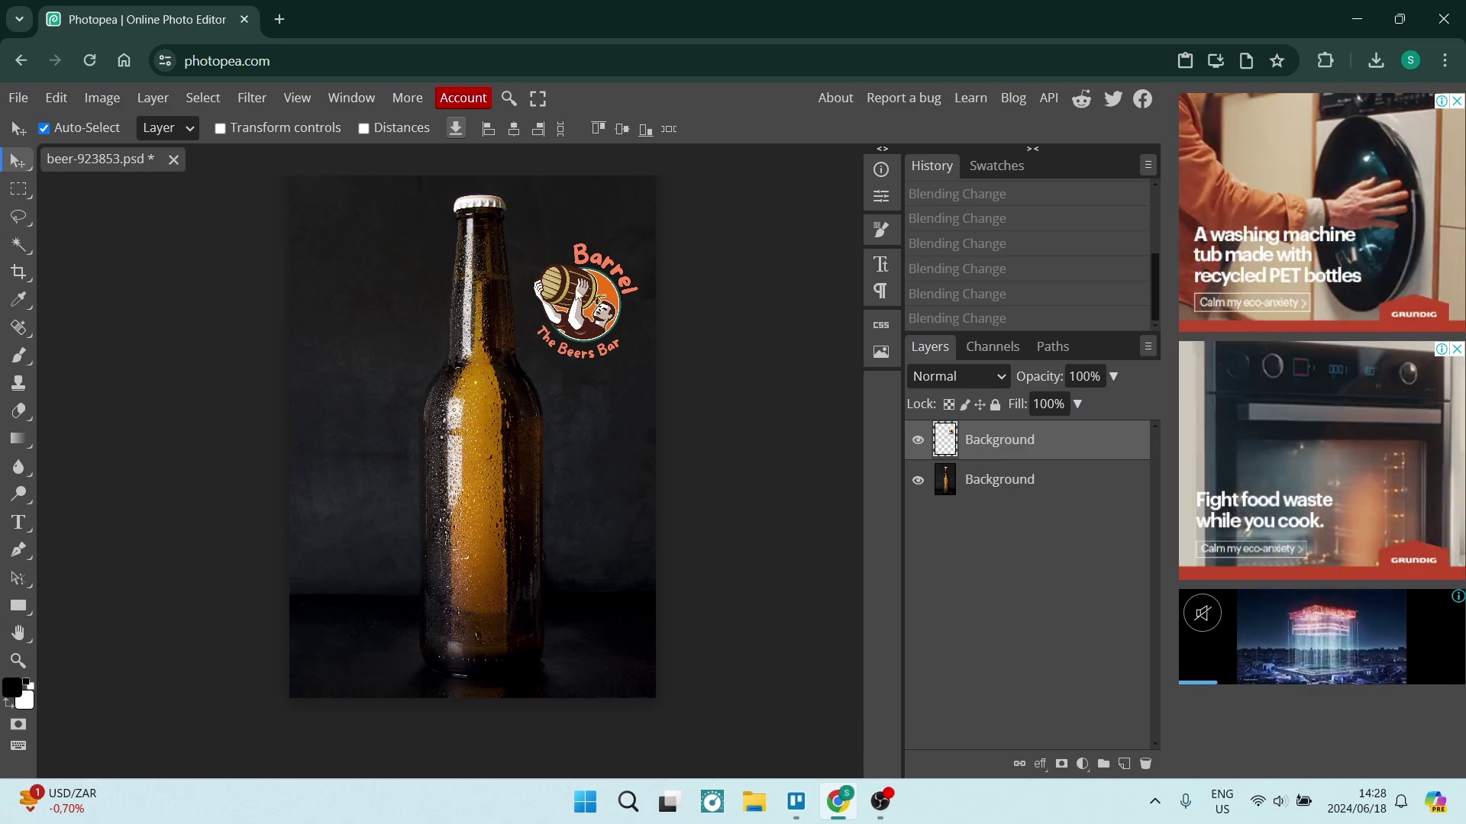
pyautogui.moveTo(578, 294); pyautogui.dragTo(475, 468)
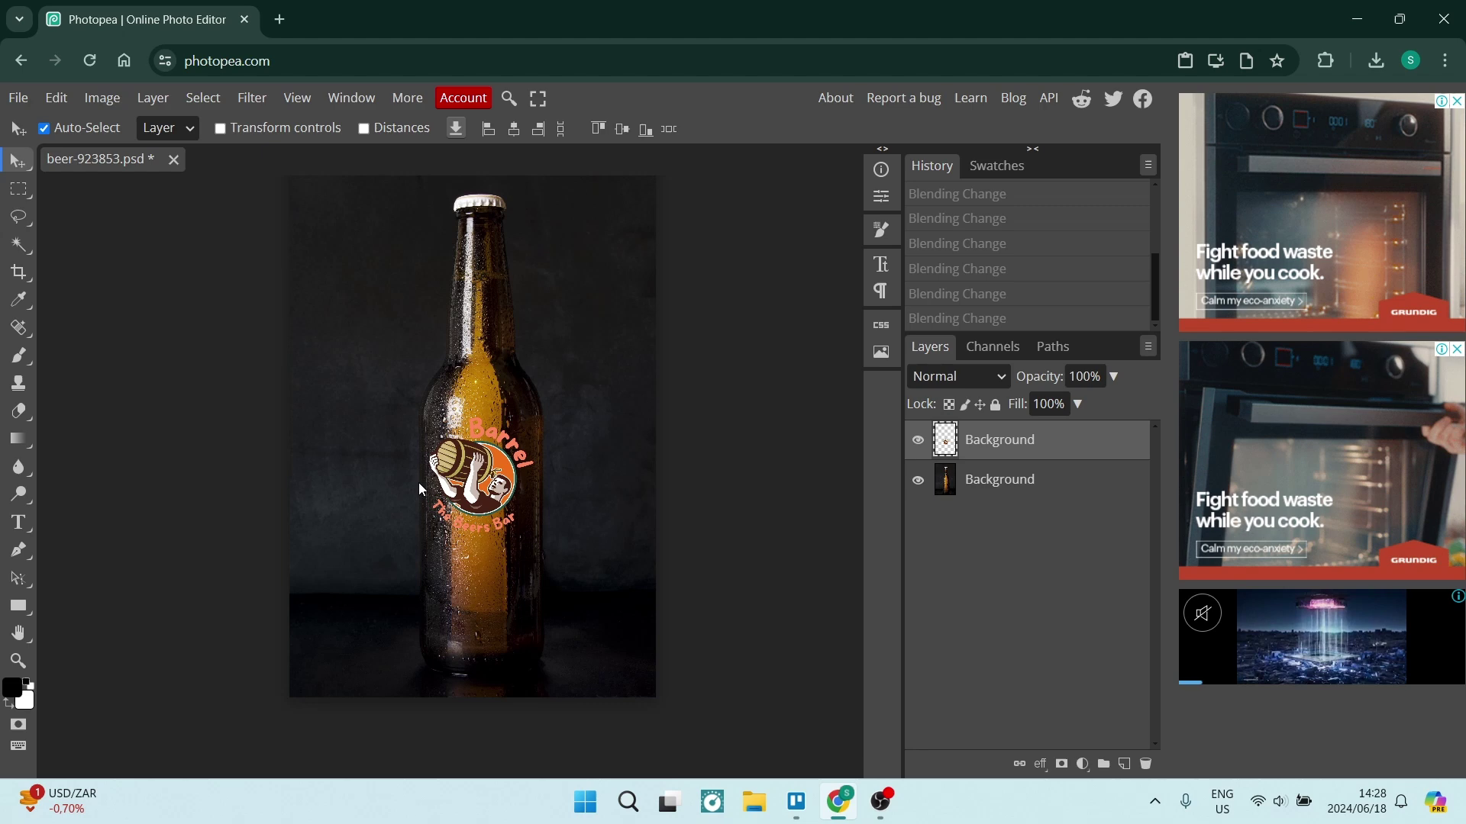
pyautogui.scroll(3, 458, 466)
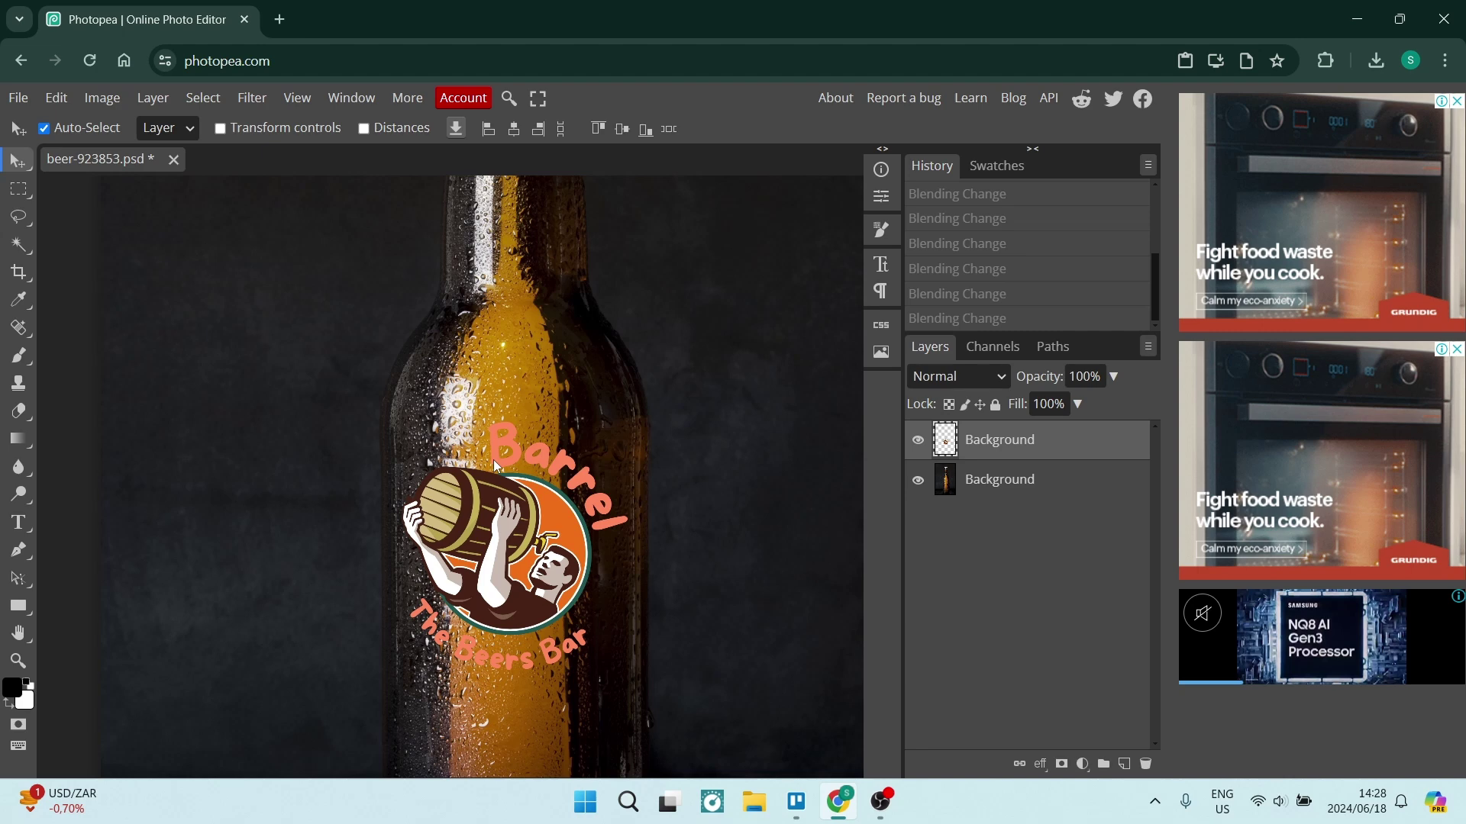
pyautogui.scroll(1, 493, 460)
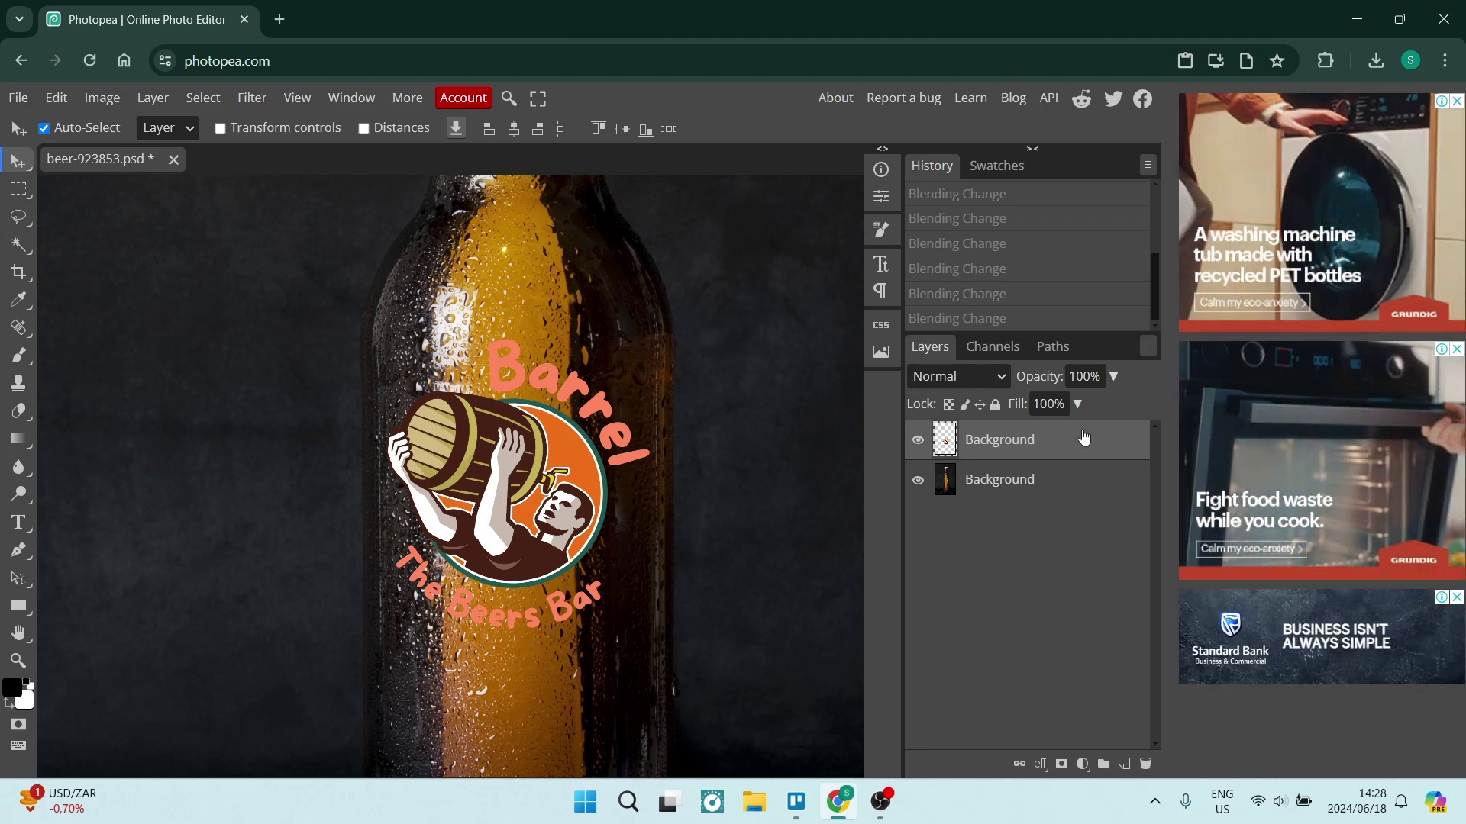
# - Put the Barrel logo into Free Transform from the Edit menu and switch it to Warp mode
pyautogui.click(61, 101)
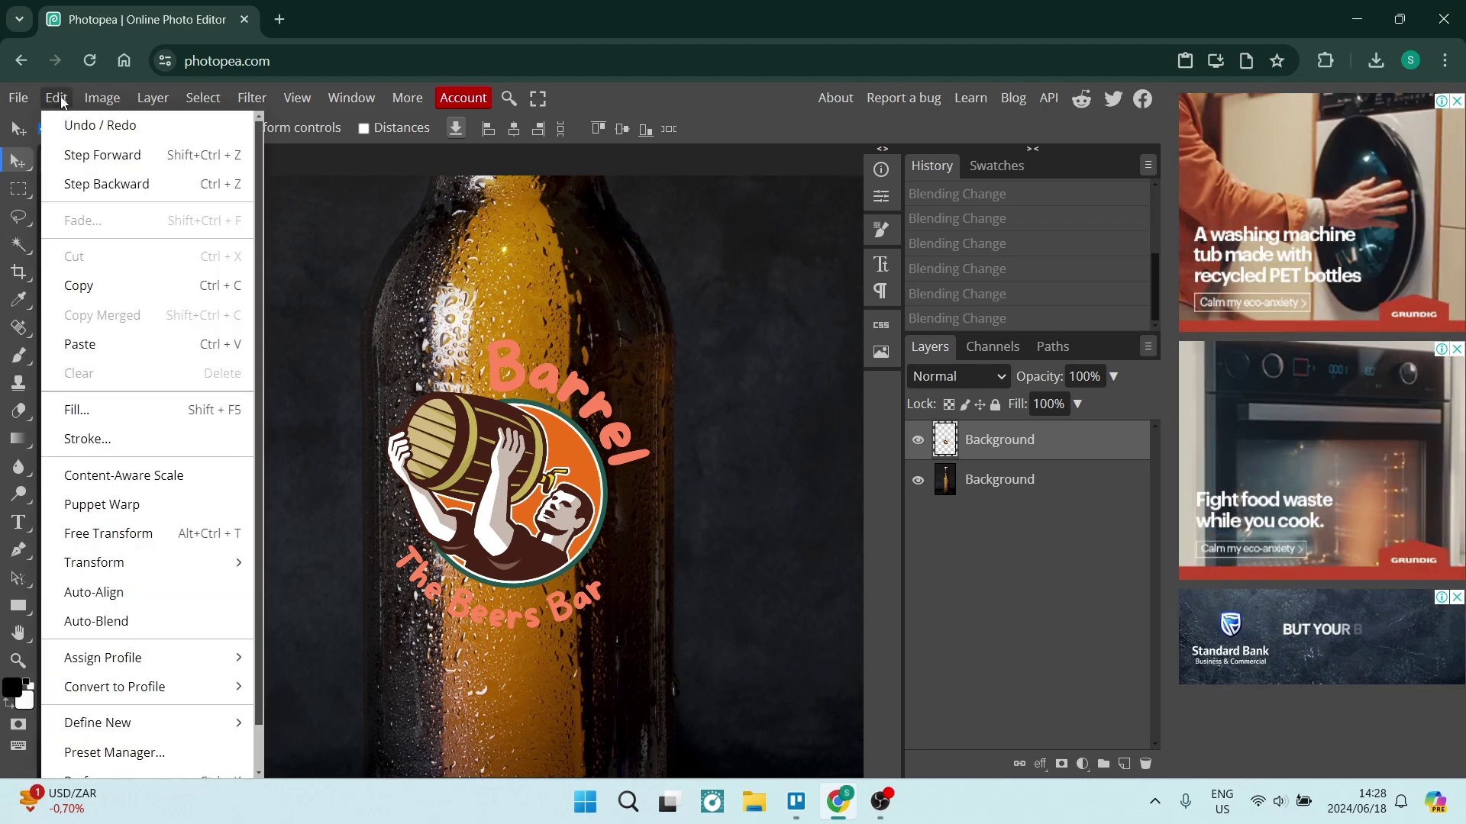
pyautogui.click(119, 536)
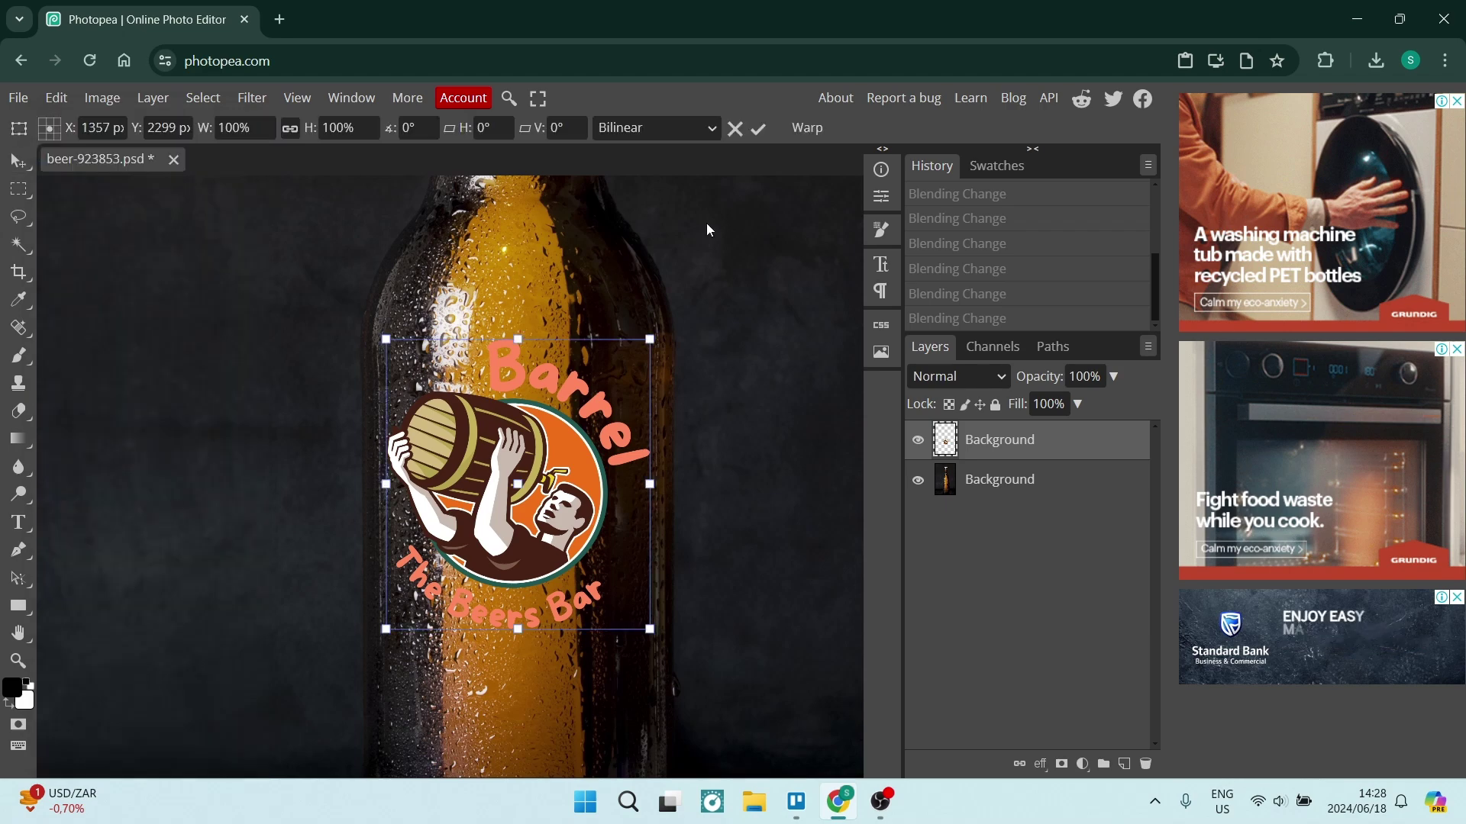
pyautogui.click(807, 130)
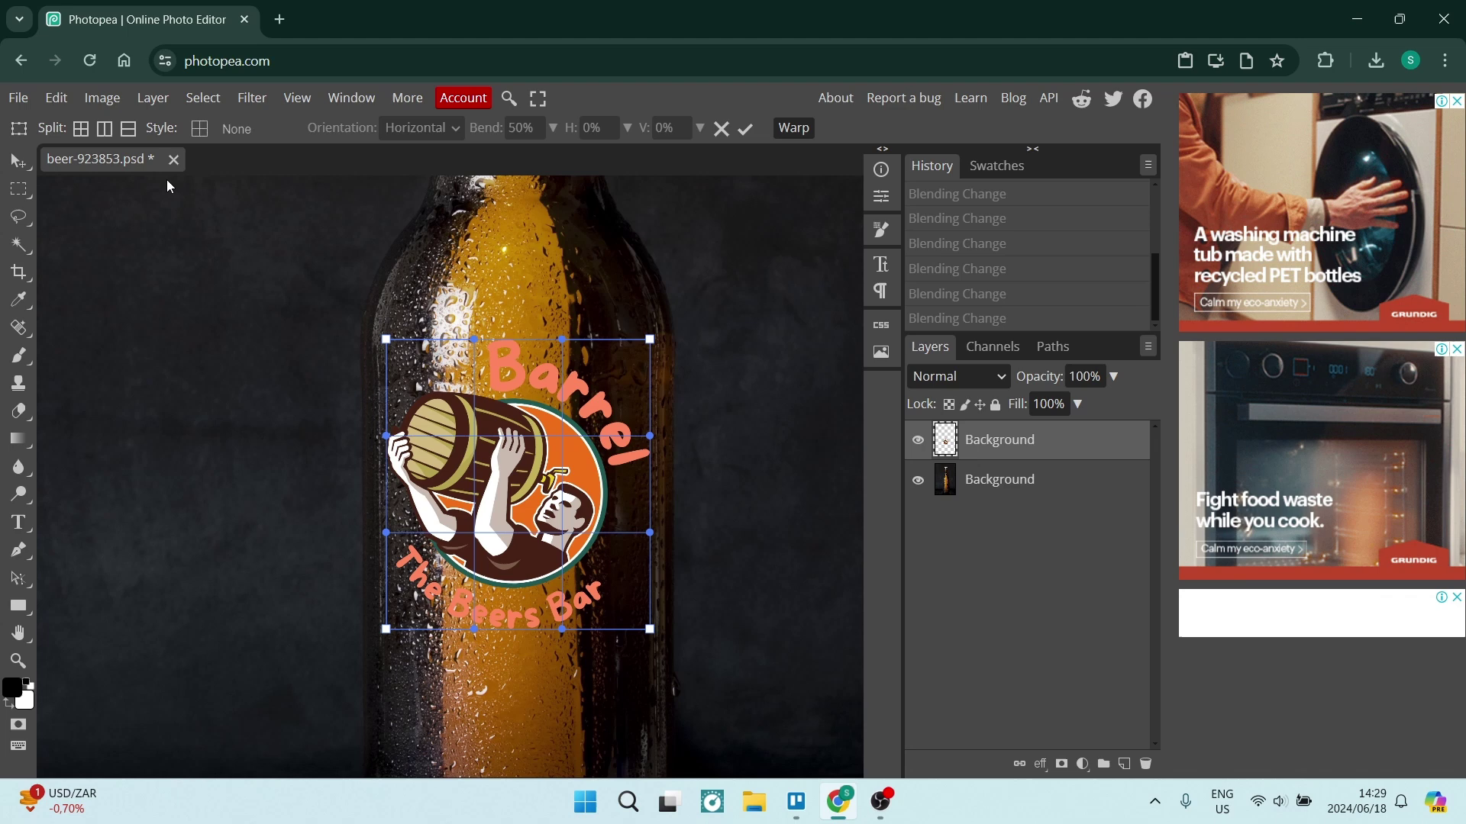
# - Apply an Arch warp to the logo, then change the warp style to Bulge at 50% bend
pyautogui.click(213, 132)
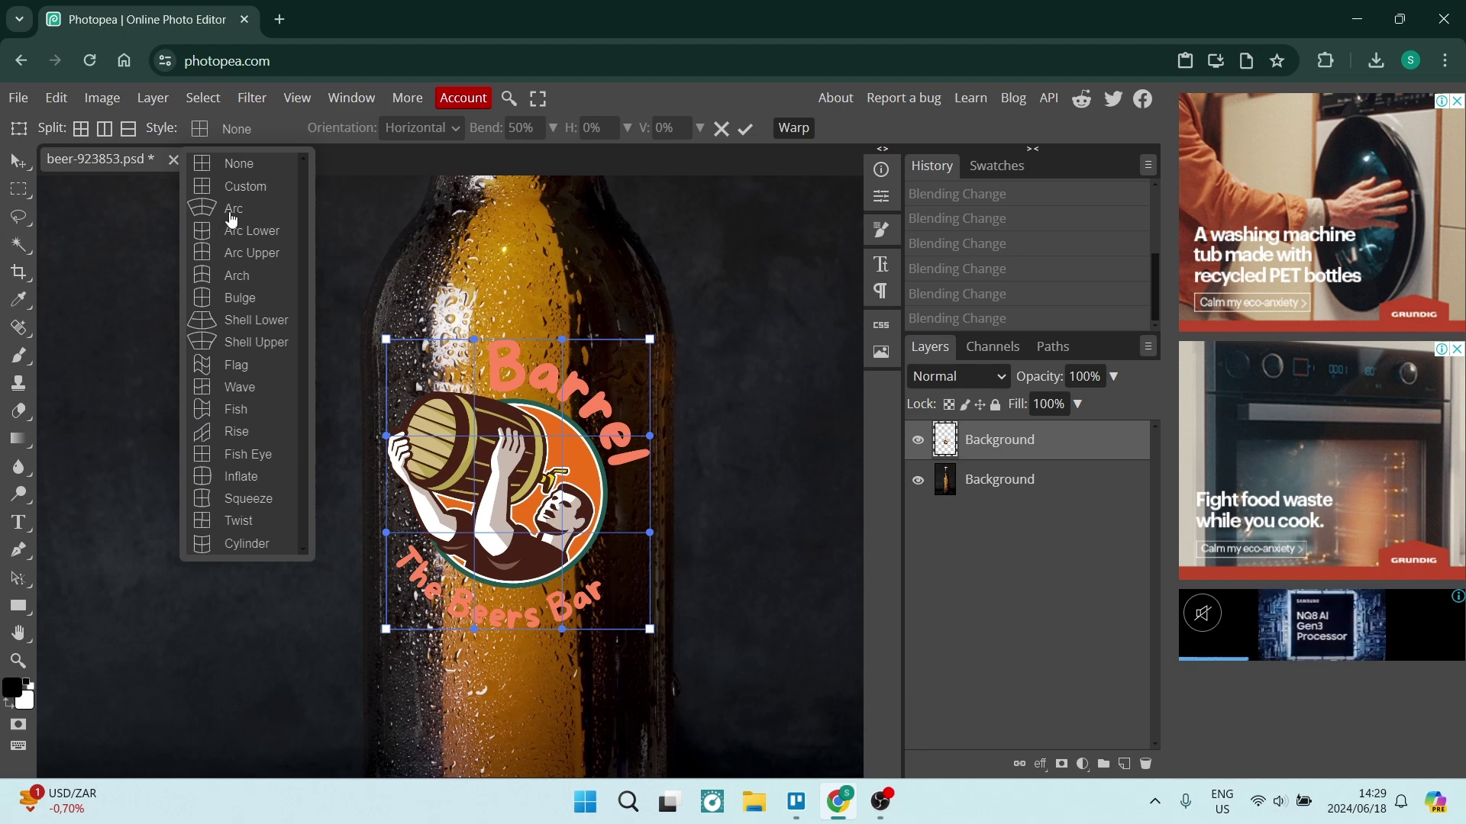
pyautogui.click(238, 277)
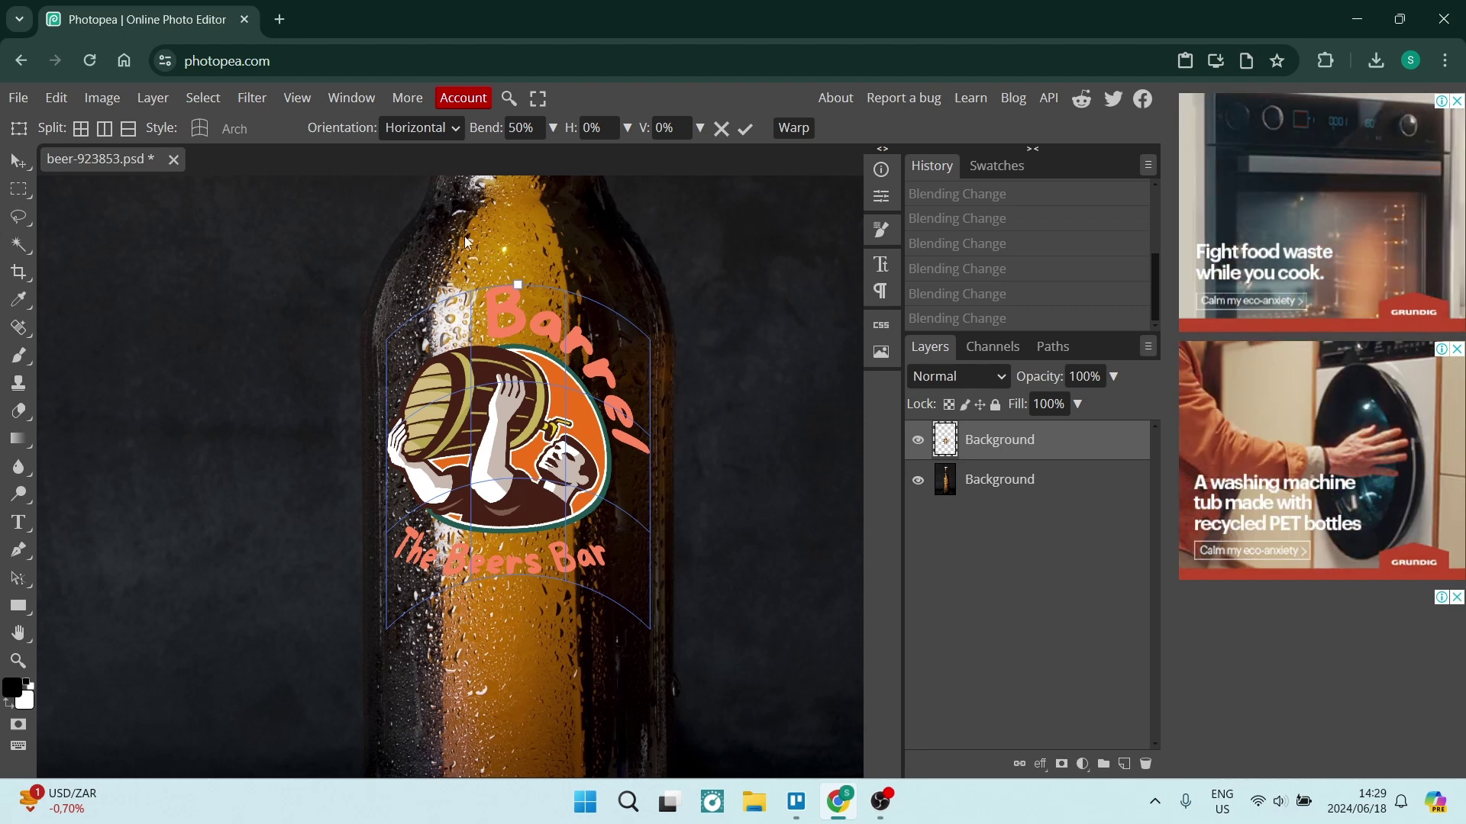
pyautogui.click(192, 129)
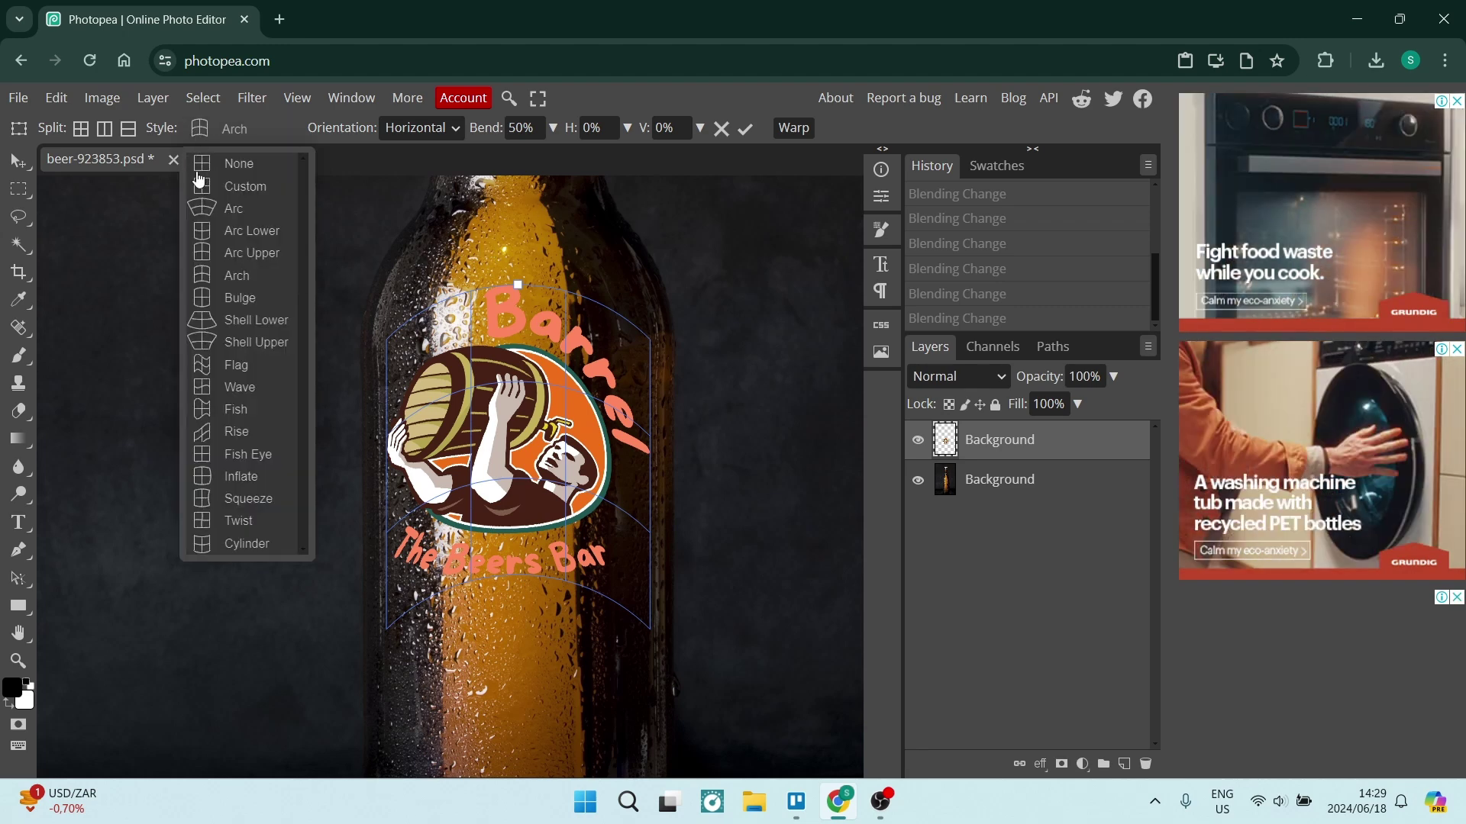
pyautogui.click(229, 297)
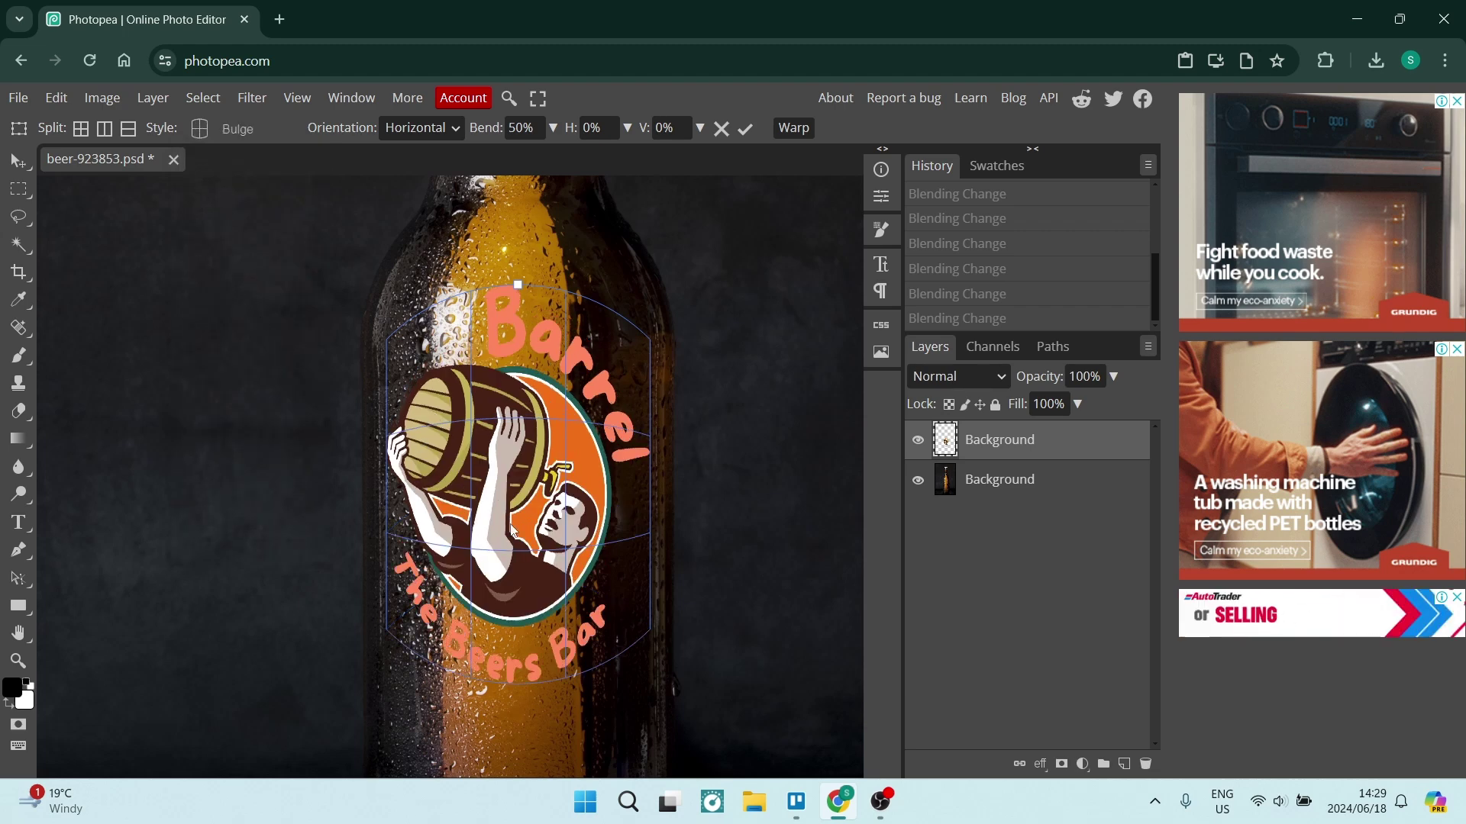
pyautogui.scroll(-3, 512, 530)
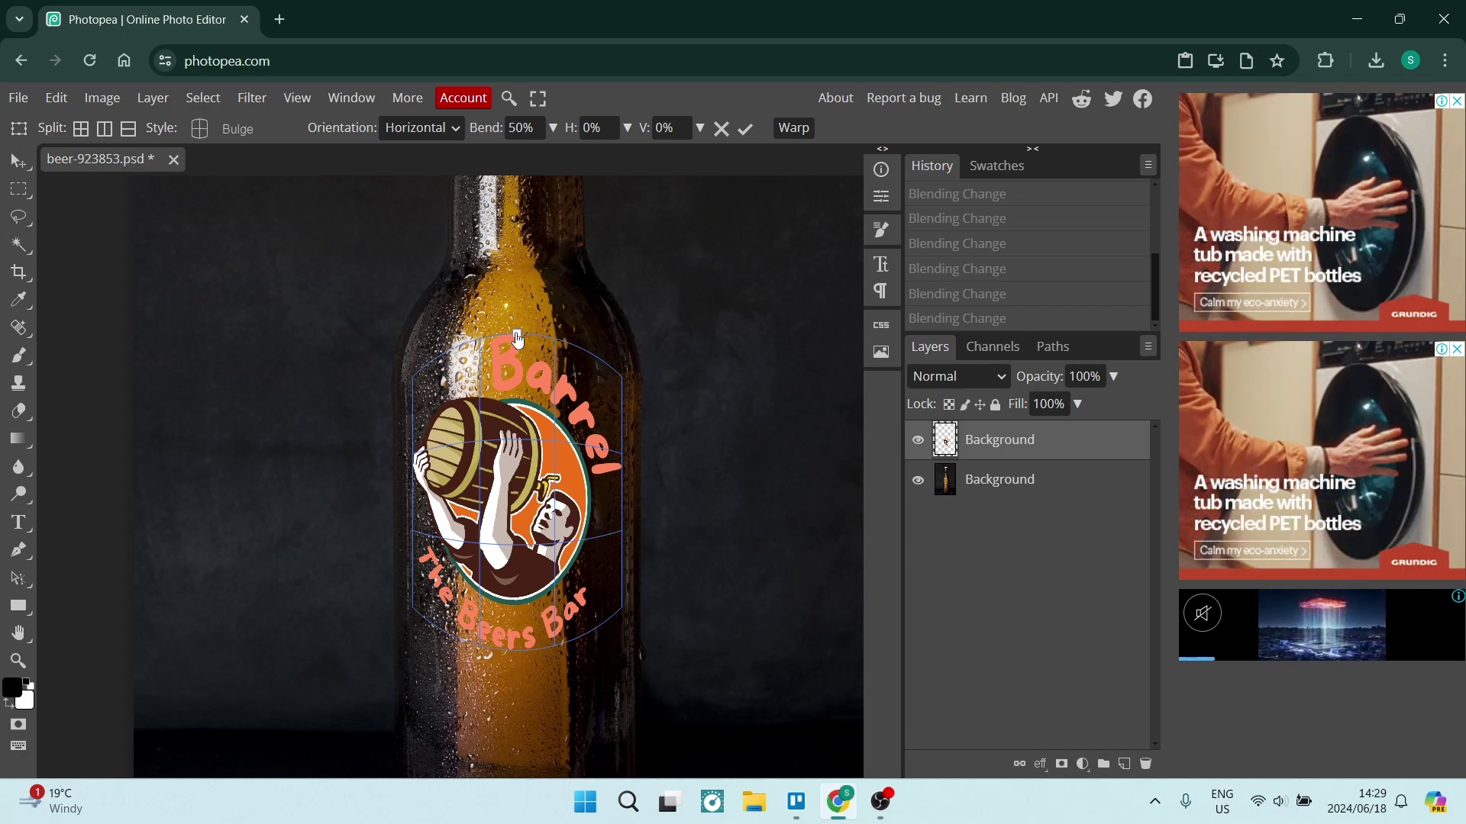
pyautogui.click(517, 337)
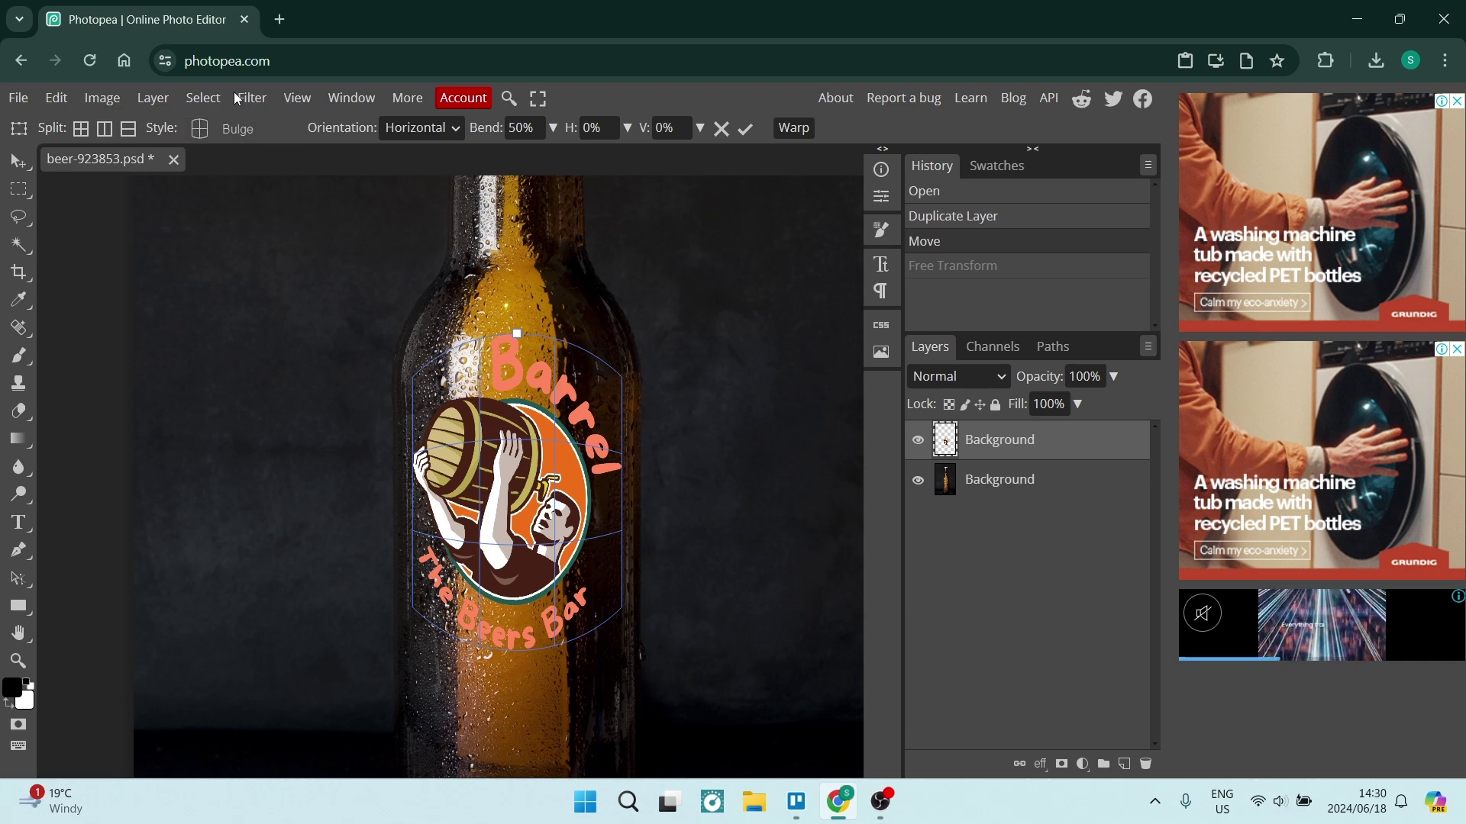
# - Switch the warp style to Custom and pull all four logo corners outward around the bottle
pyautogui.click(233, 128)
pyautogui.click(228, 190)
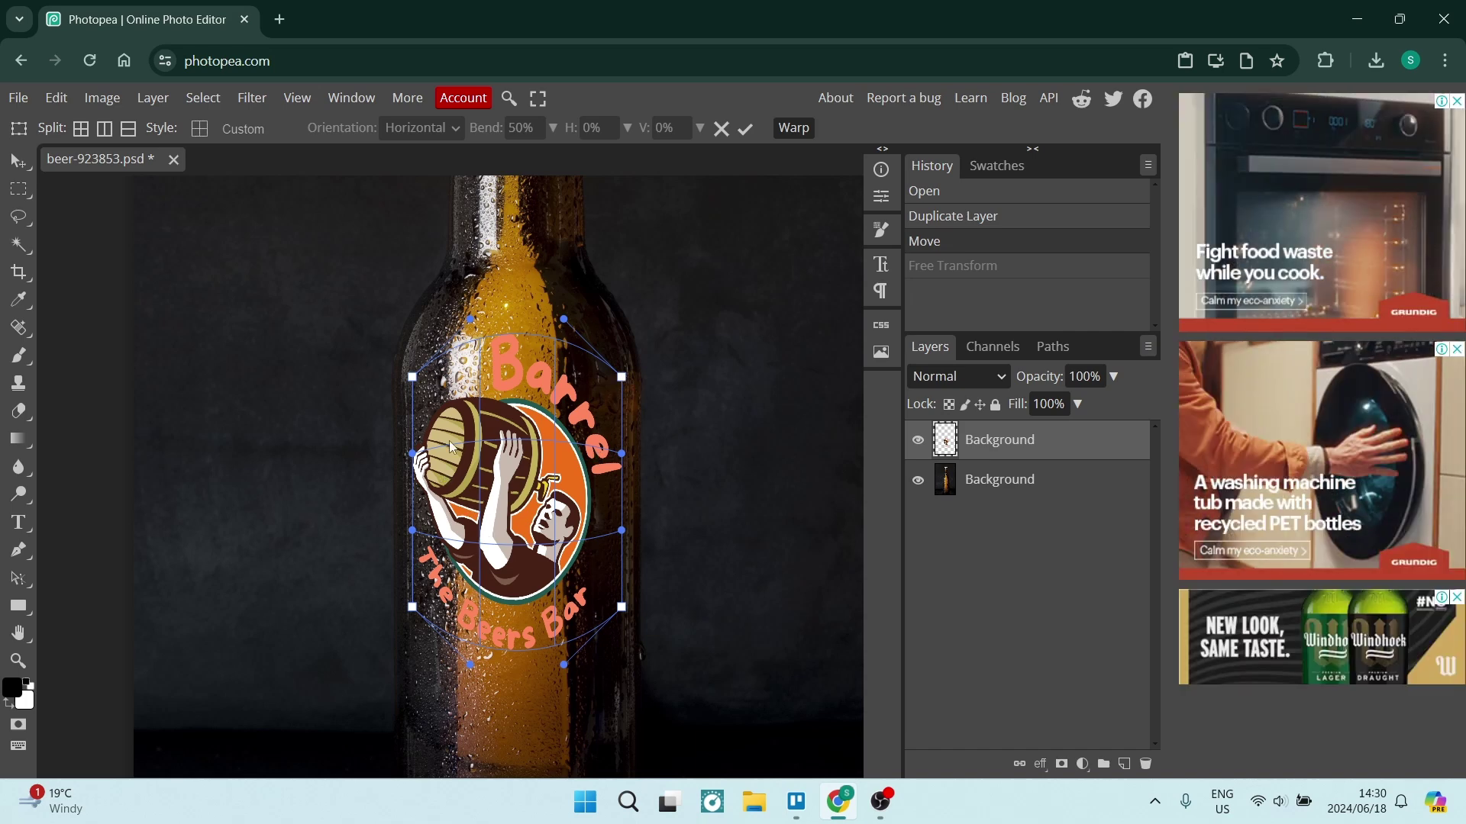
pyautogui.moveTo(412, 377); pyautogui.dragTo(400, 365)
pyautogui.moveTo(621, 377); pyautogui.dragTo(630, 365)
pyautogui.moveTo(412, 607); pyautogui.dragTo(388, 602)
pyautogui.moveTo(622, 607); pyautogui.dragTo(645, 611)
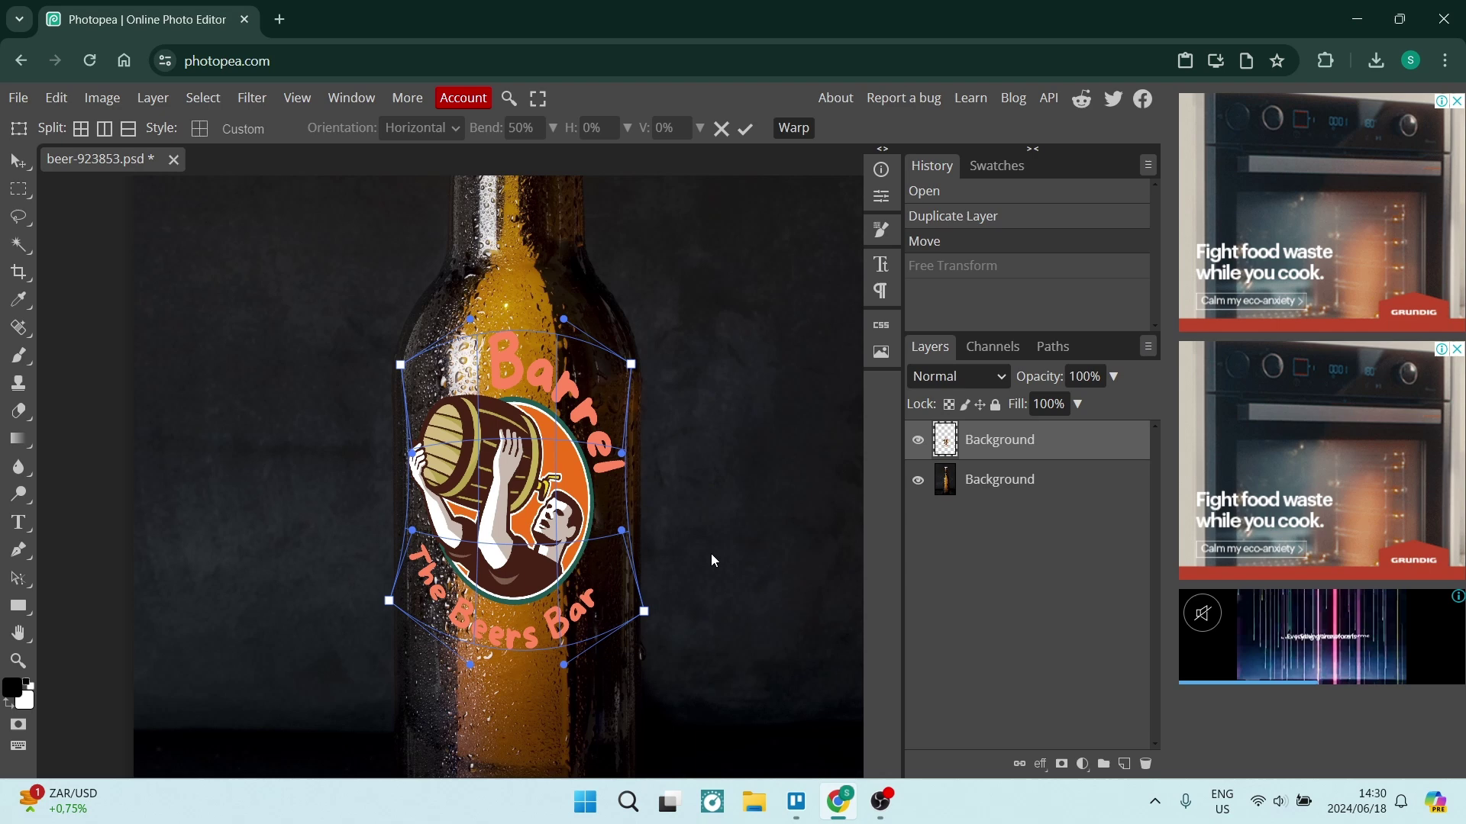
pyautogui.scroll(-2, 711, 552)
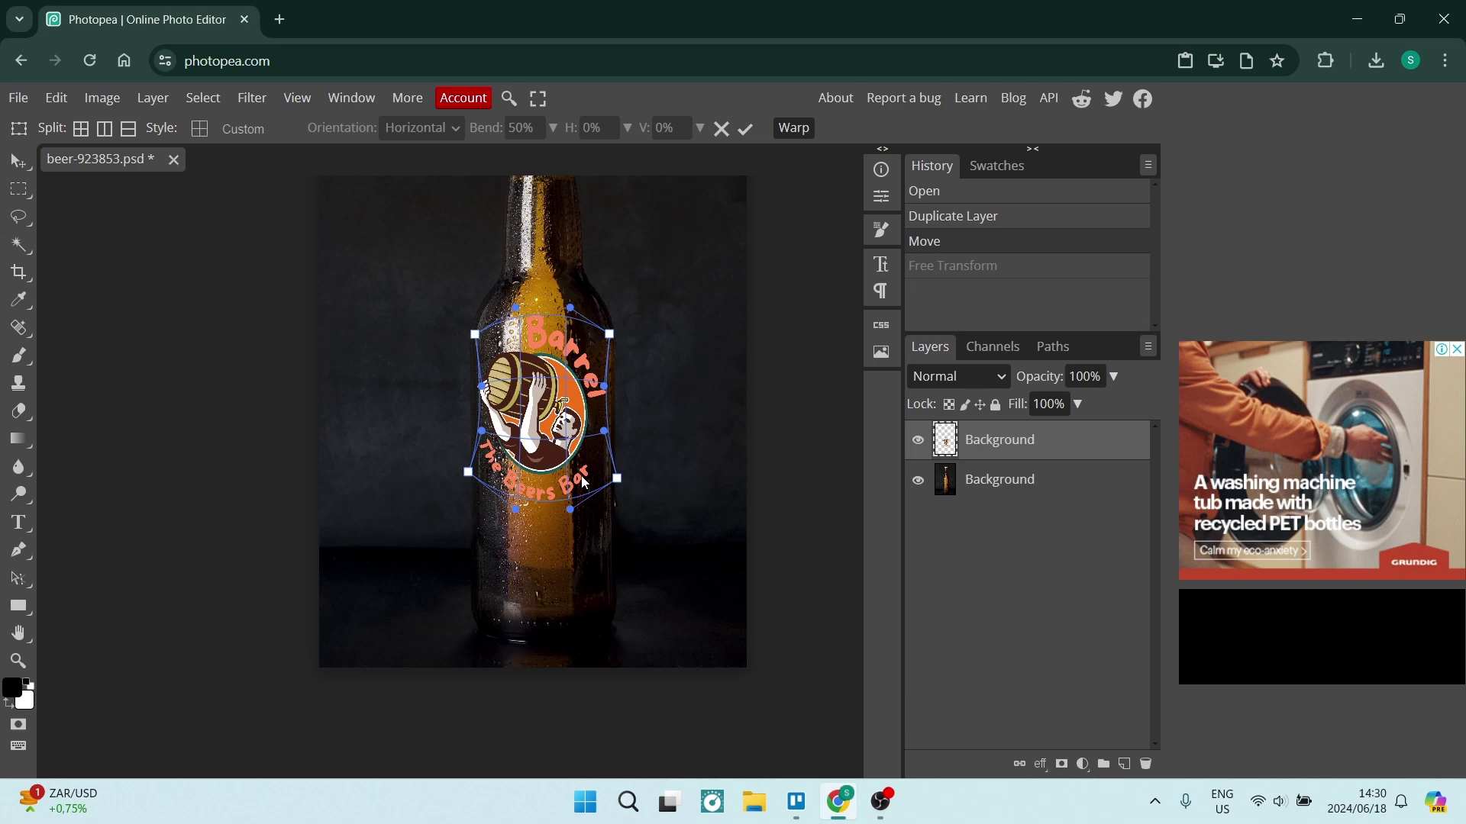
pyautogui.scroll(2, 584, 482)
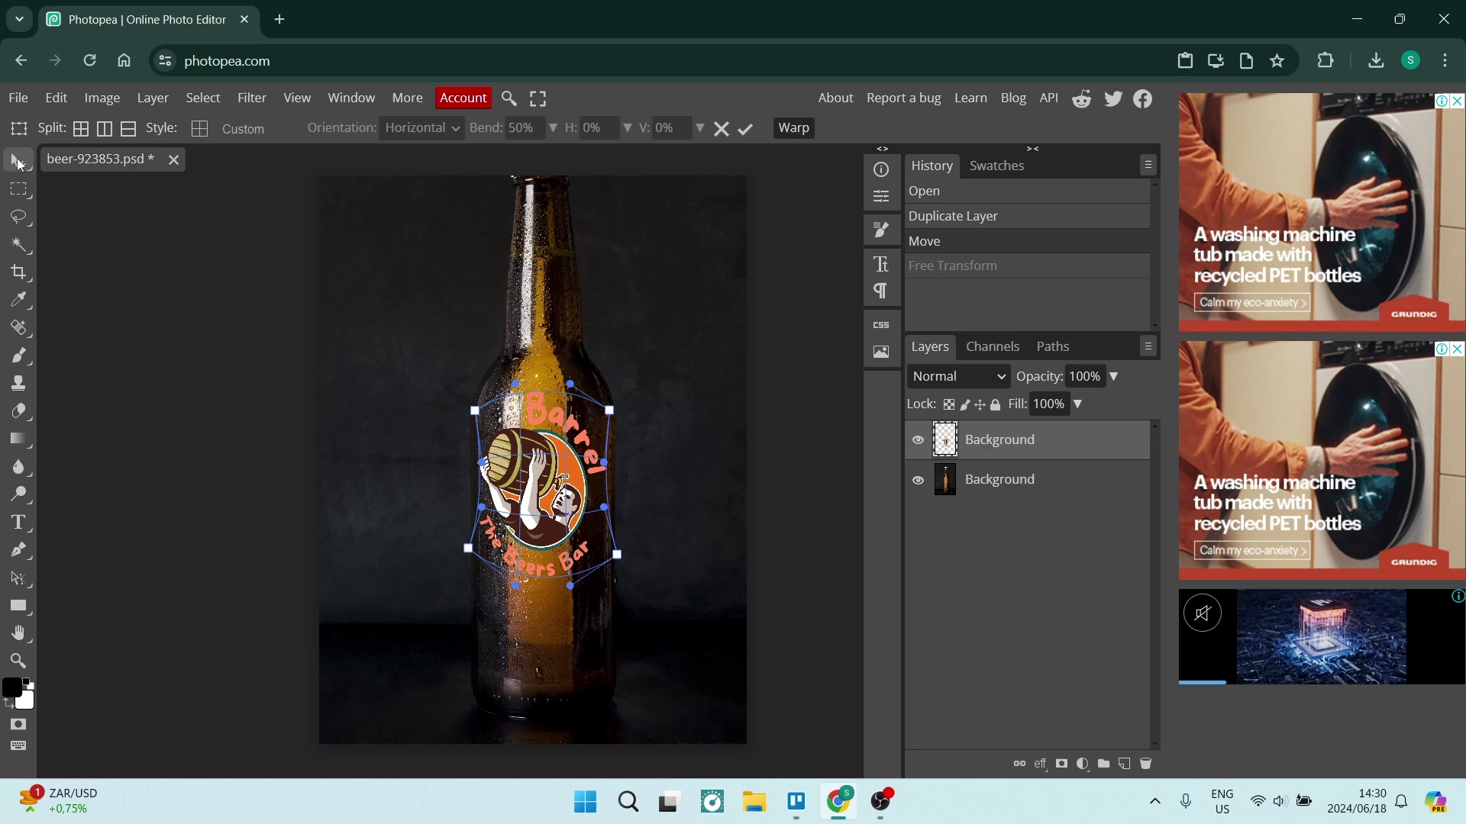
# - Commit the warp on the Barrel logo and browse the layer blend modes
pyautogui.click(18, 161)
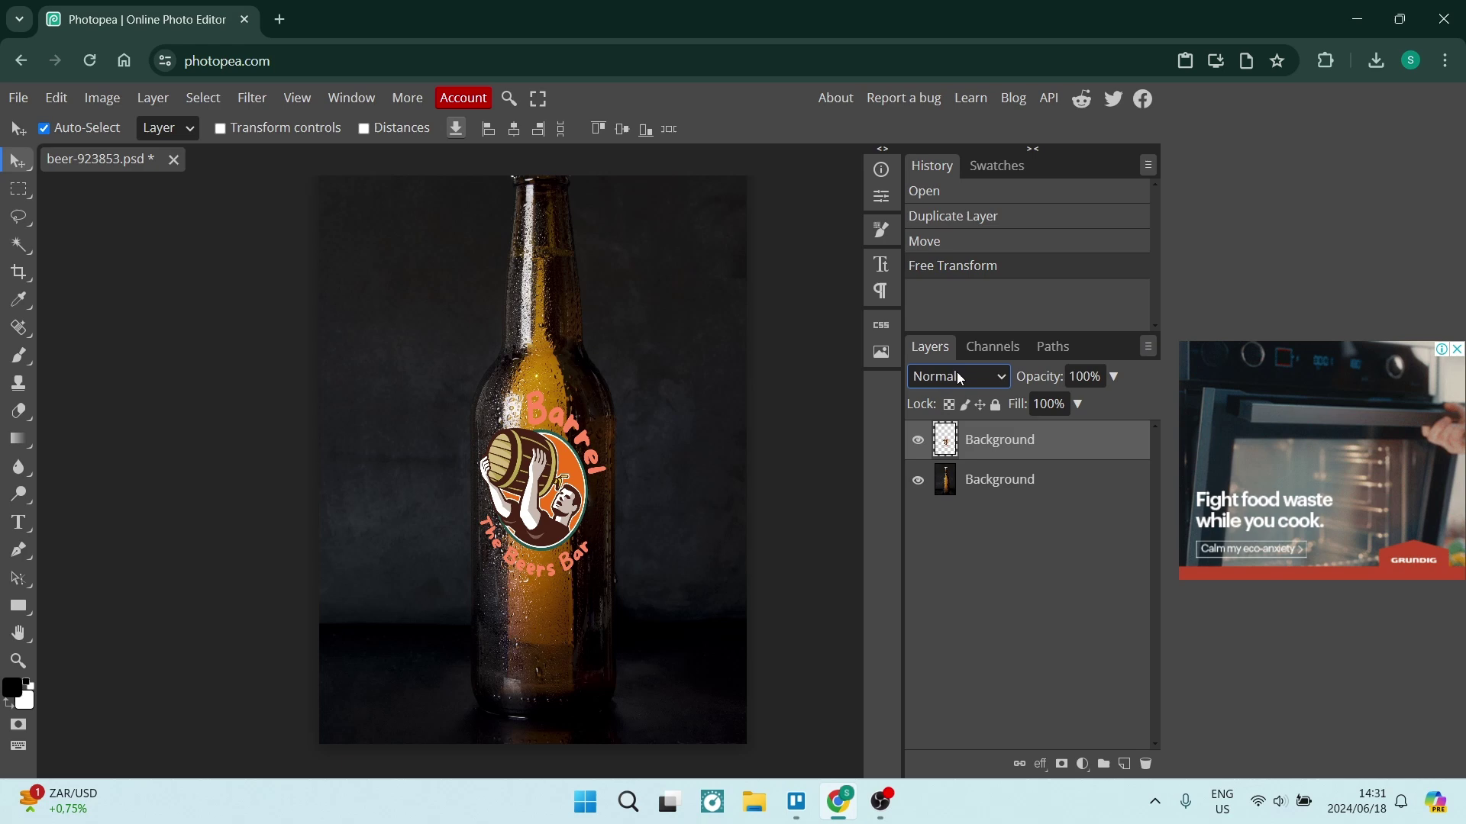
pyautogui.click(959, 379)
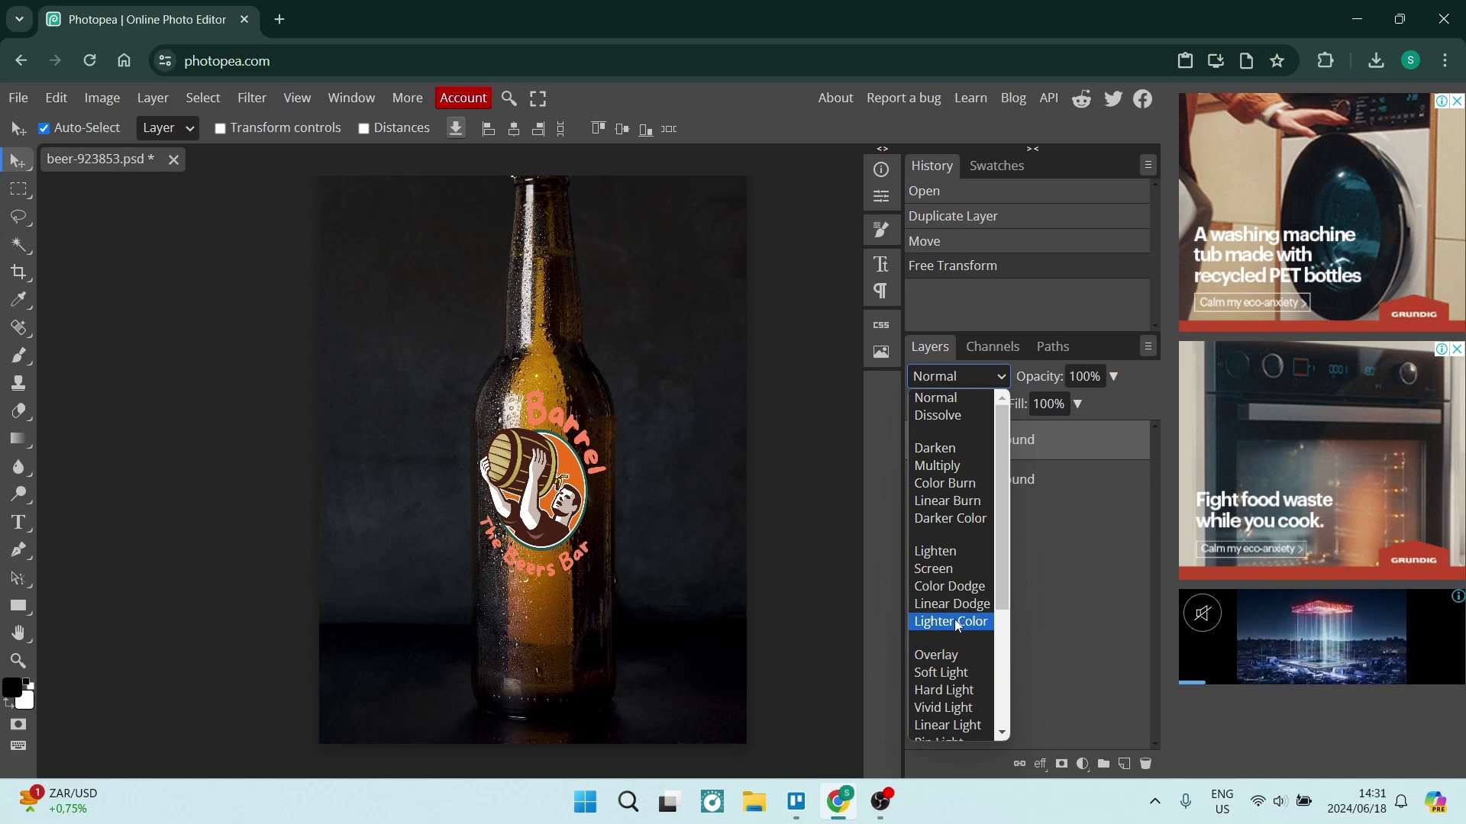
pyautogui.scroll(-5, 960, 604)
pyautogui.scroll(4, 641, 480)
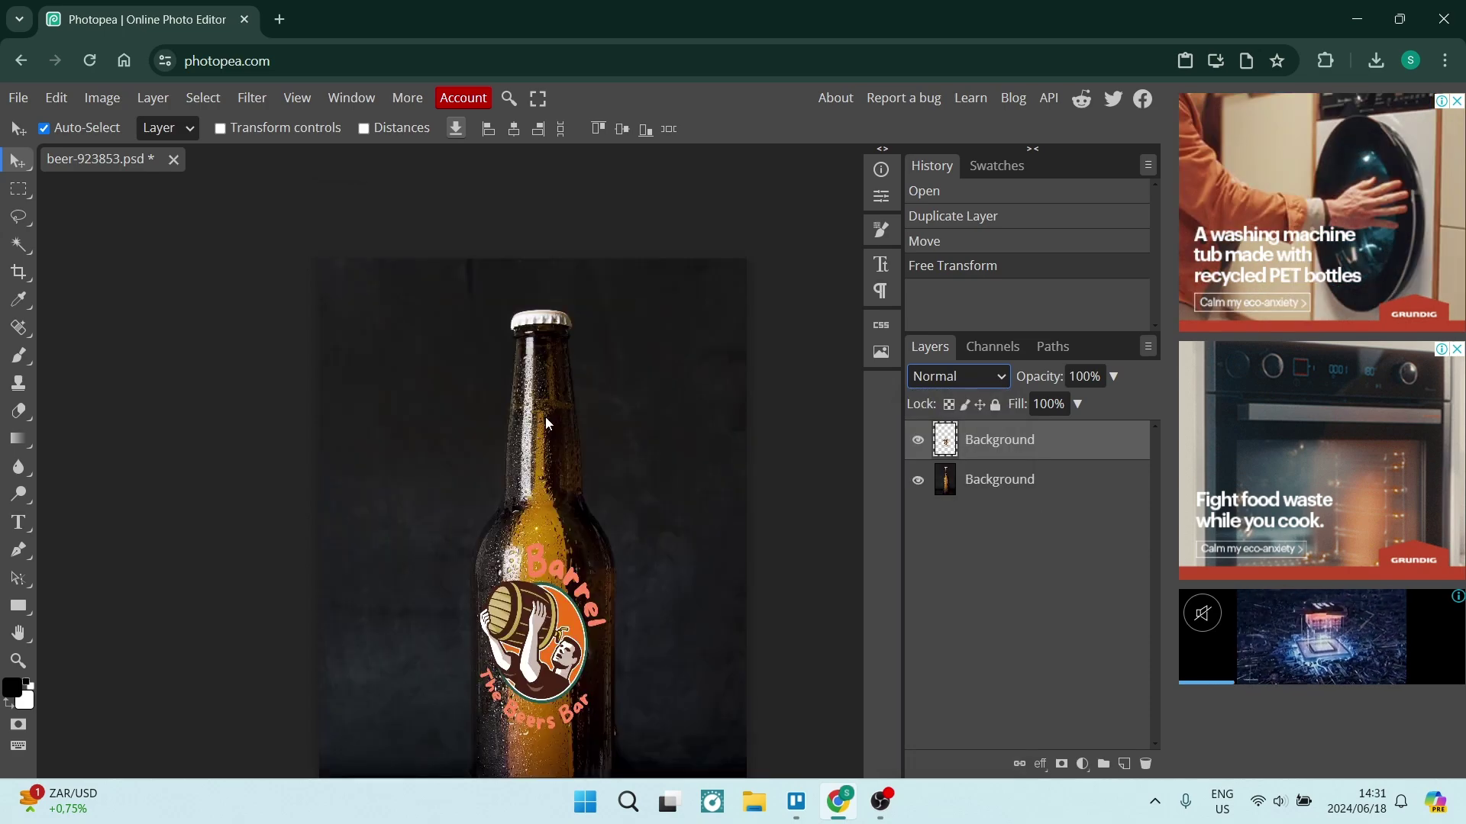
pyautogui.scroll(-2, 545, 416)
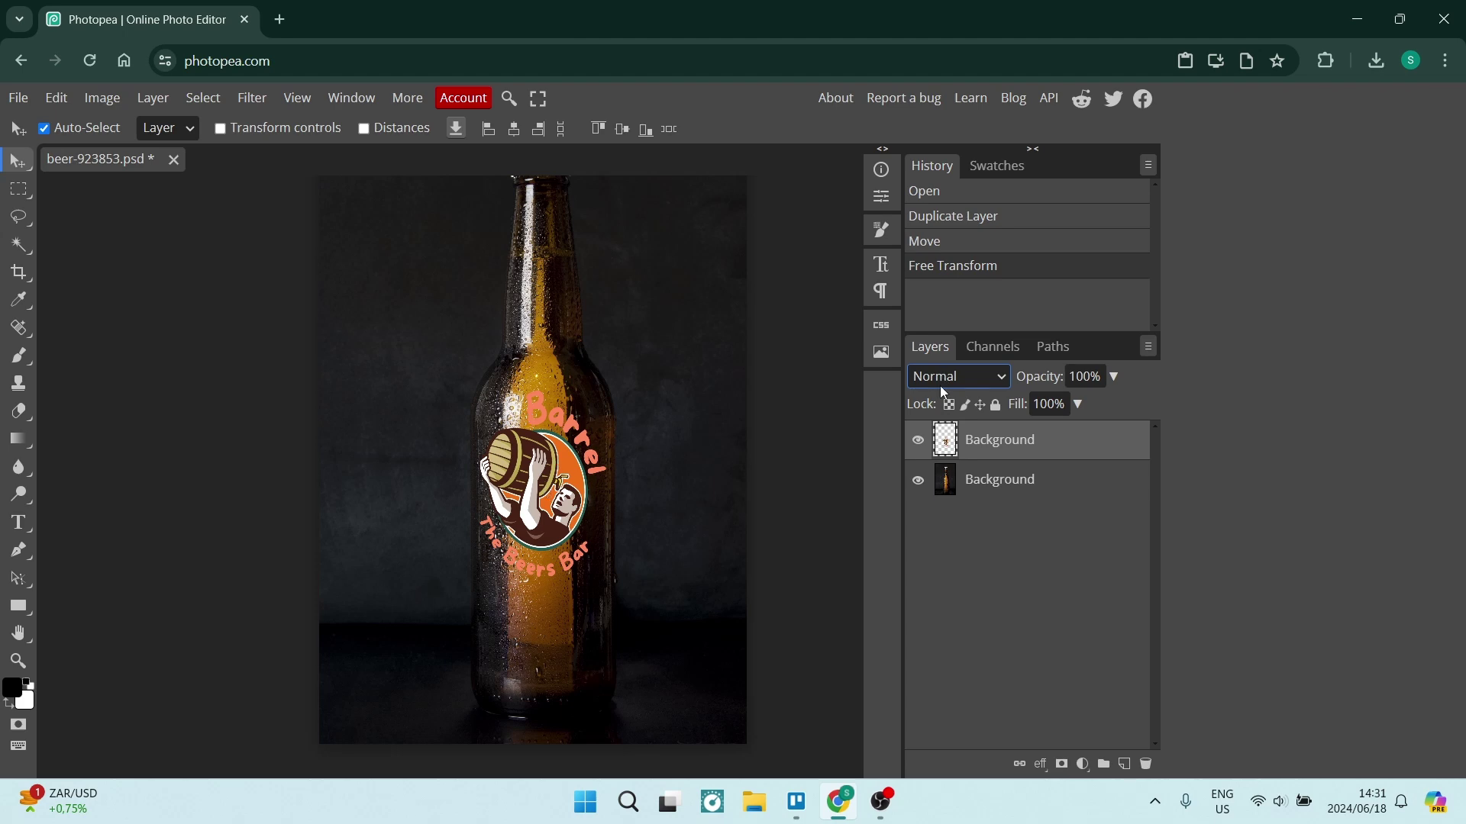
# - Set the logo layer's blend mode to Multiply, then change it to Lighten
pyautogui.click(940, 385)
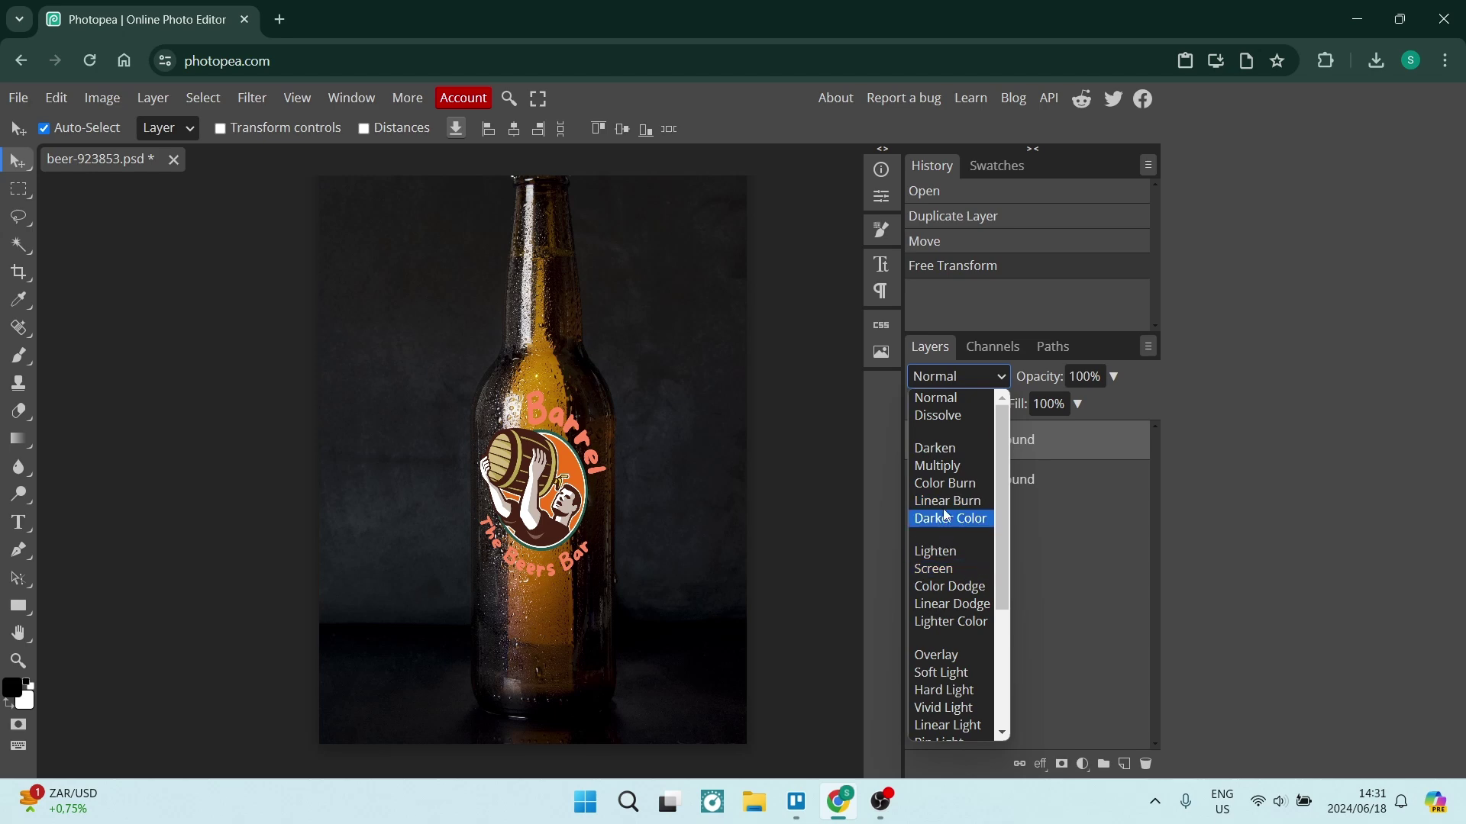
pyautogui.click(937, 467)
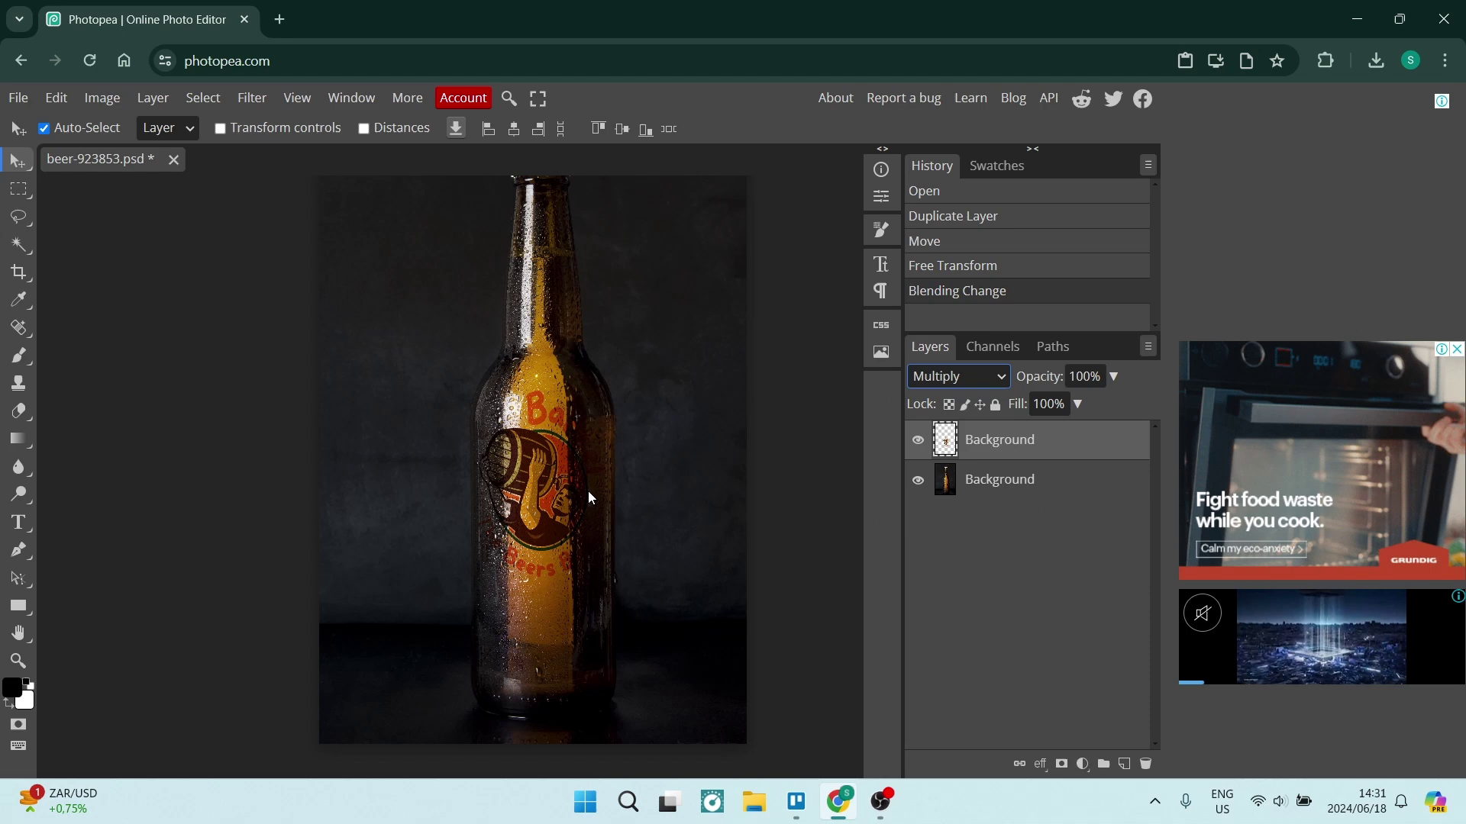
pyautogui.click(952, 376)
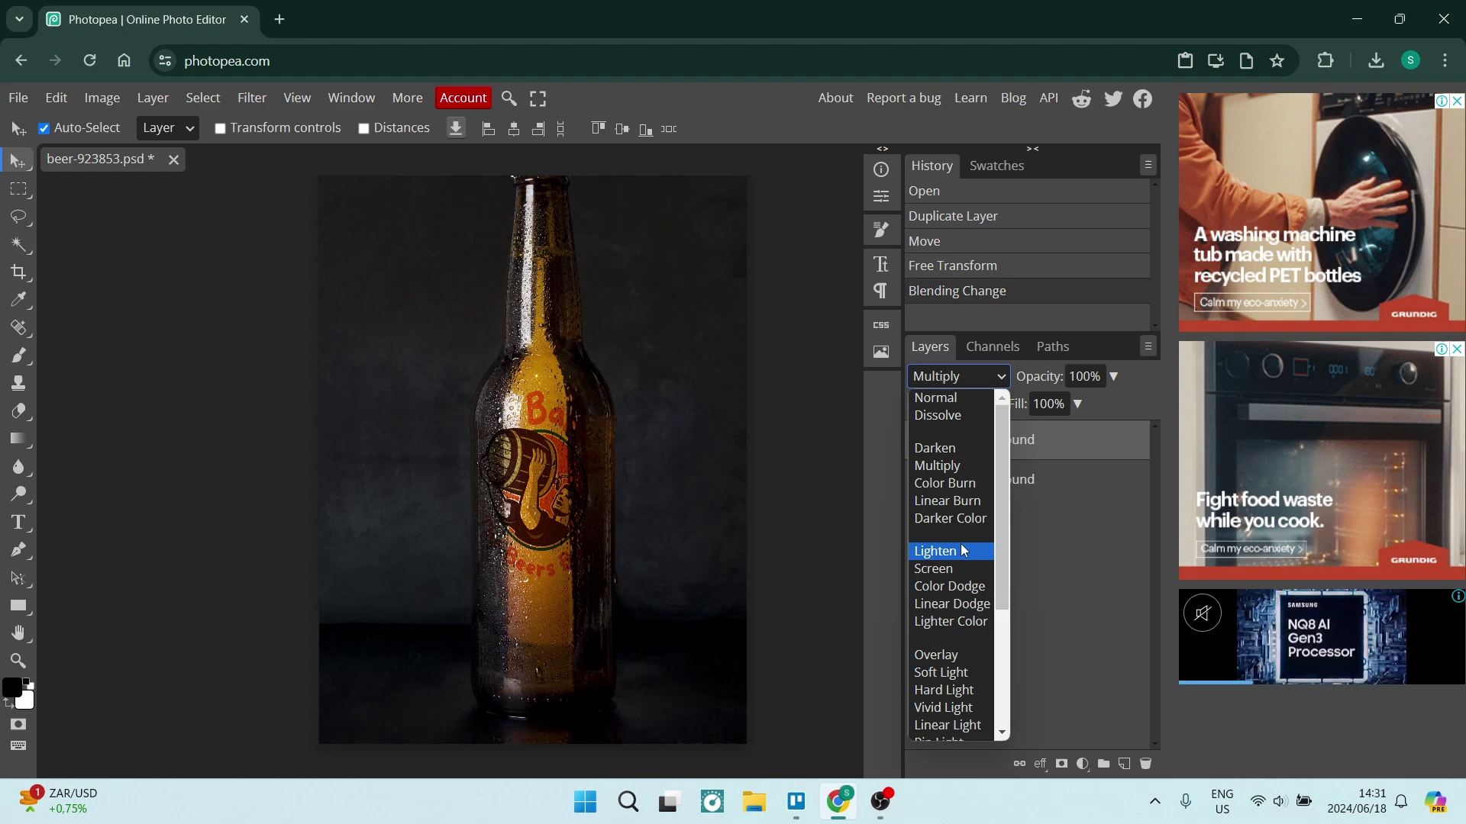
pyautogui.click(963, 551)
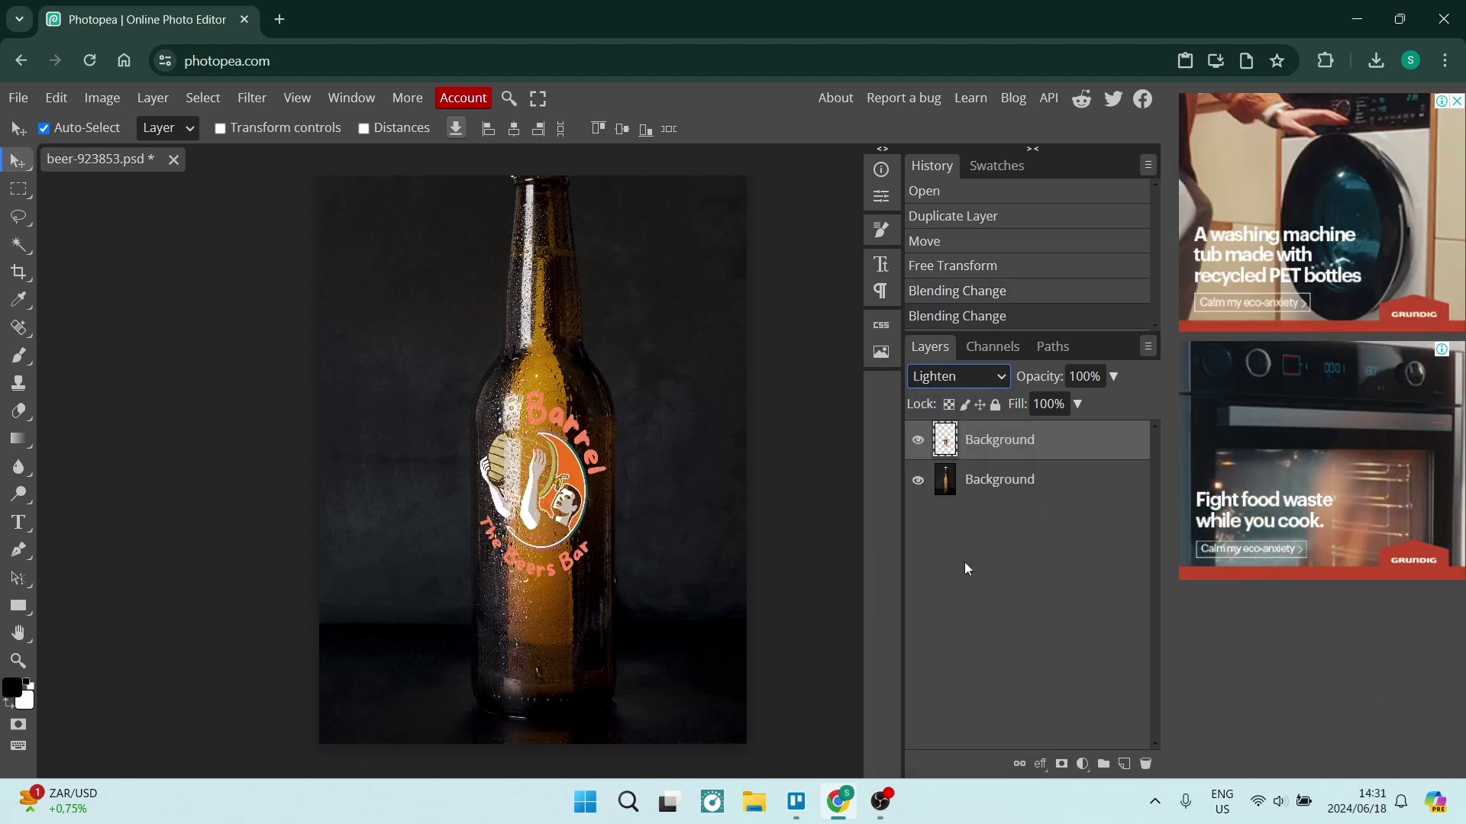